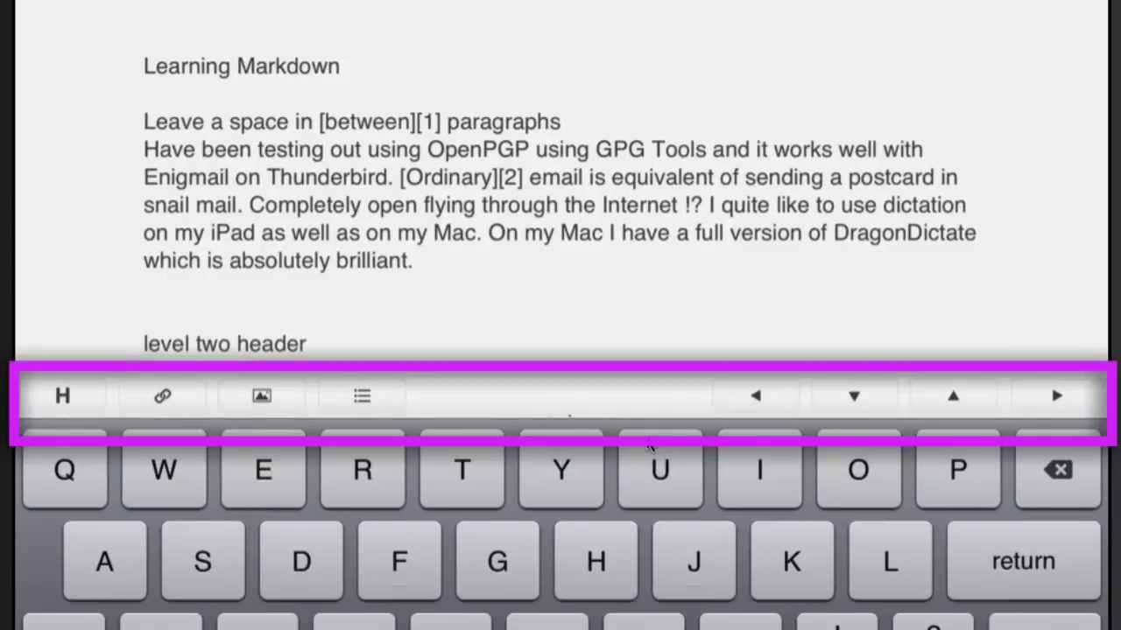
Mark the title line "Learning Markdown" as a level-one Markdown heading.
{"action": "left_click", "coordinate": [144, 67]}
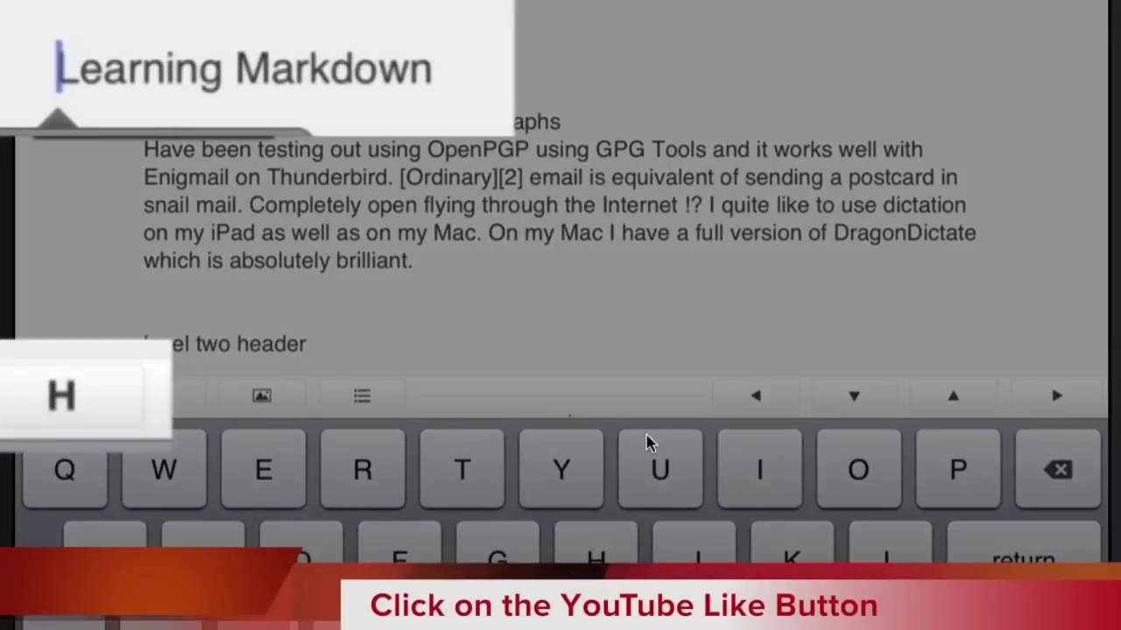
{"action": "left_click", "coordinate": [62, 395]}
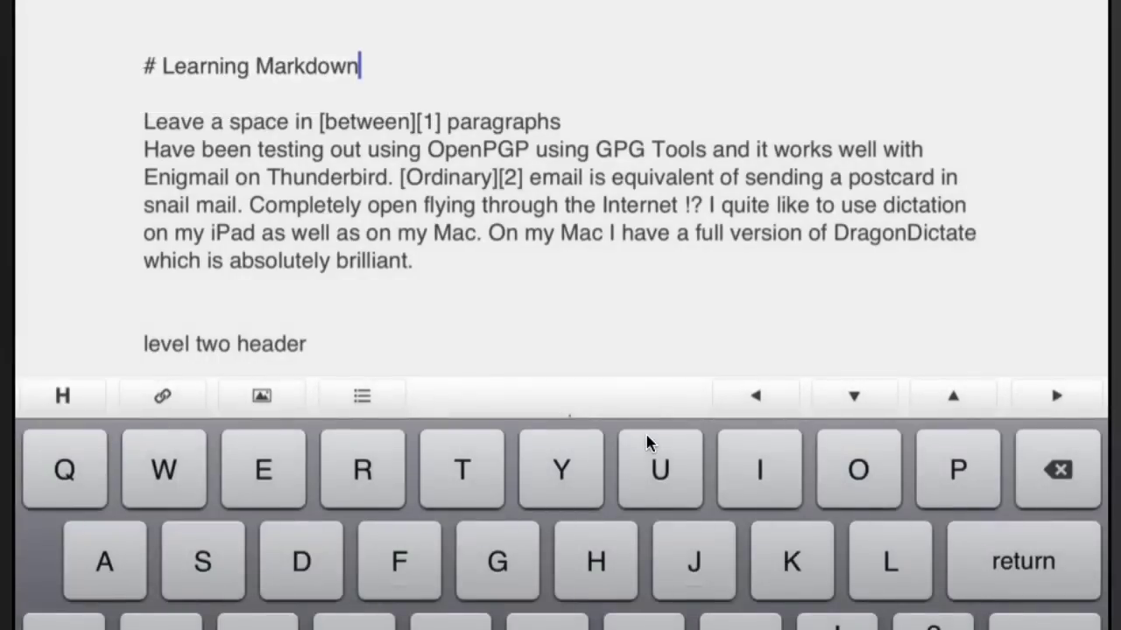
Mark the line "level two header" as a level-two Markdown heading by putting ## before it.
{"action": "left_click", "coordinate": [161, 344]}
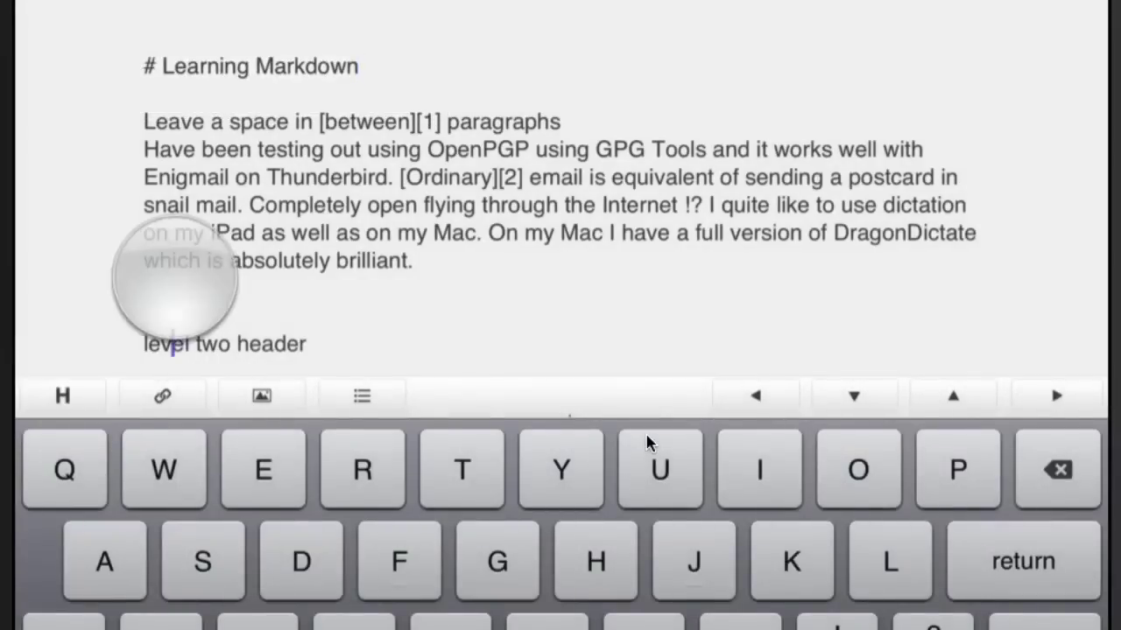
{"action": "left_click_drag", "start_coordinate": [161, 344], "coordinate": [149, 344]}
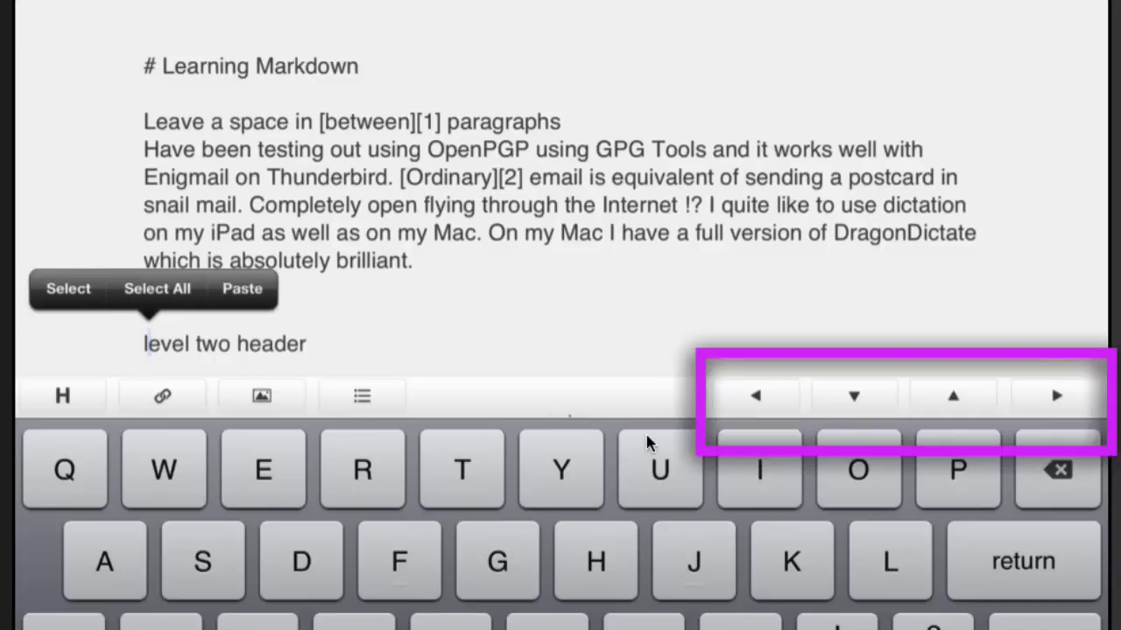
{"action": "key", "text": "Right"}
{"action": "key", "text": "Right"}
{"action": "key", "text": "Right"}
{"action": "key", "text": "Right"}
{"action": "key", "text": "Right"}
{"action": "key", "text": "Left"}
{"action": "key", "text": "Left"}
{"action": "key", "text": "Left"}
{"action": "key", "text": "Left"}
{"action": "key", "text": "Left"}
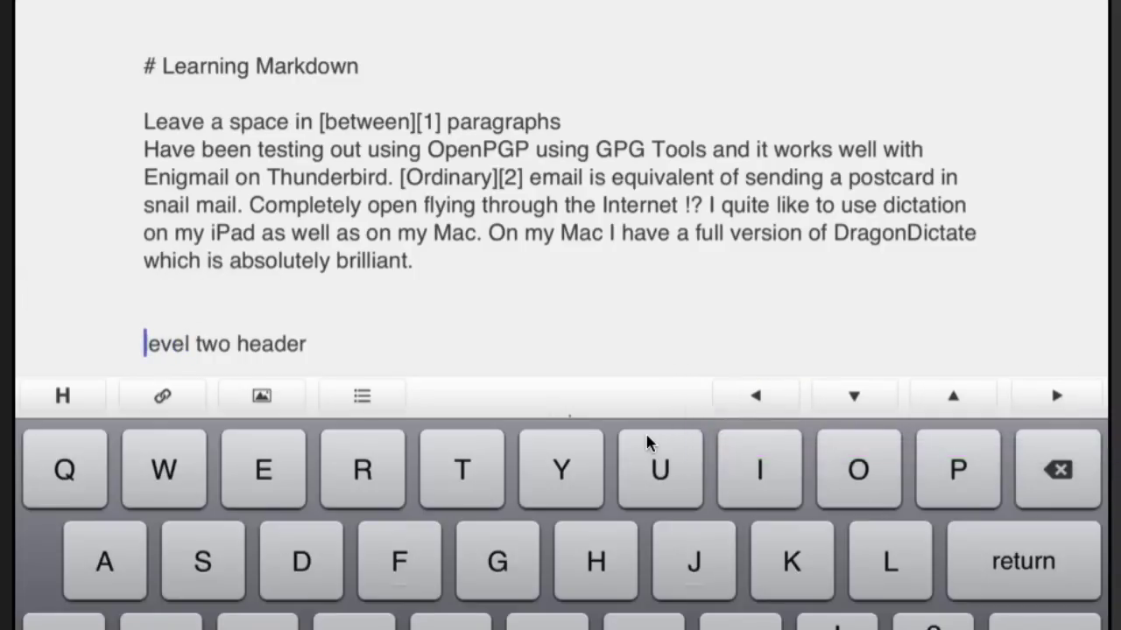
{"action": "type", "text": "##"}
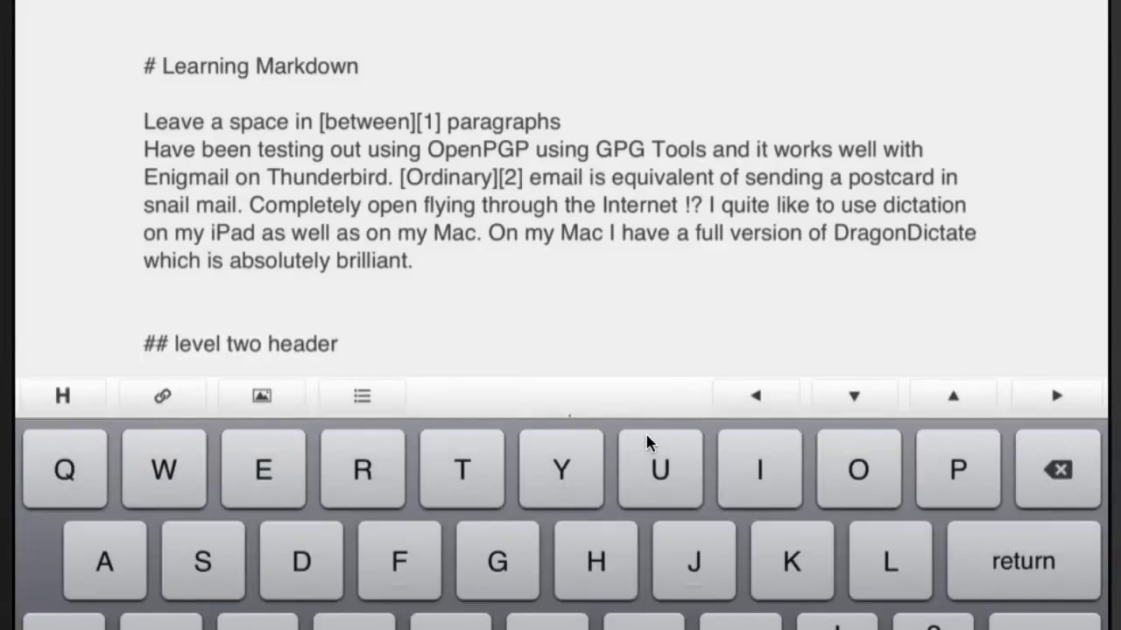
Examine the reference-style links on "between" and "Ordinary" and their URL definitions at the end of the document.
{"action": "scroll", "coordinate": [560, 201], "scroll_direction": "up", "scroll_amount": 1}
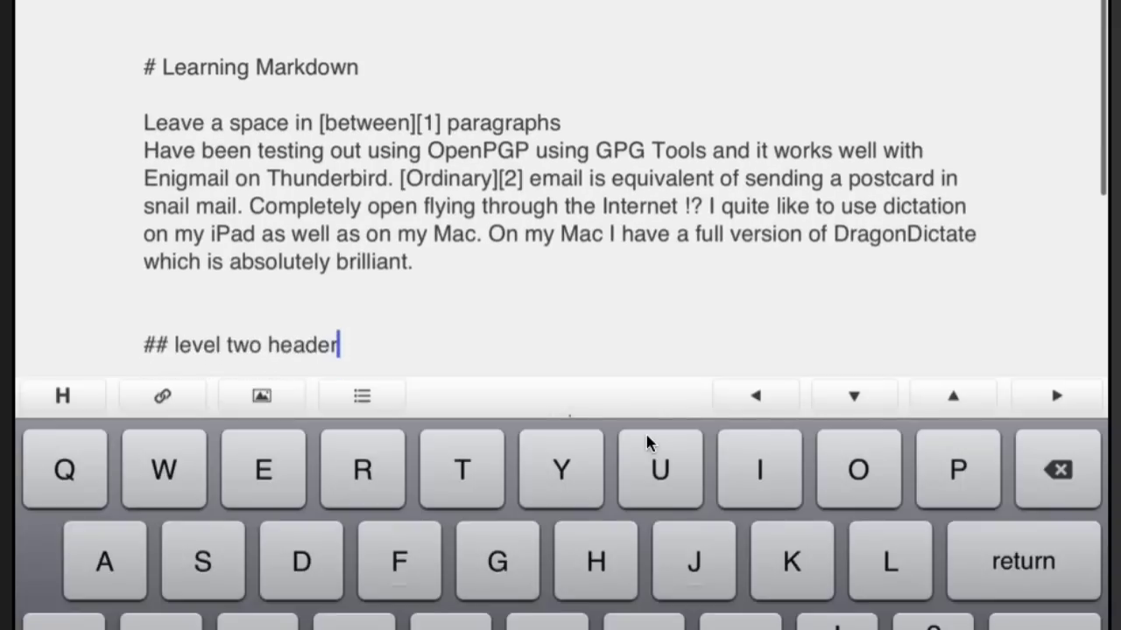
{"action": "left_click", "coordinate": [374, 122]}
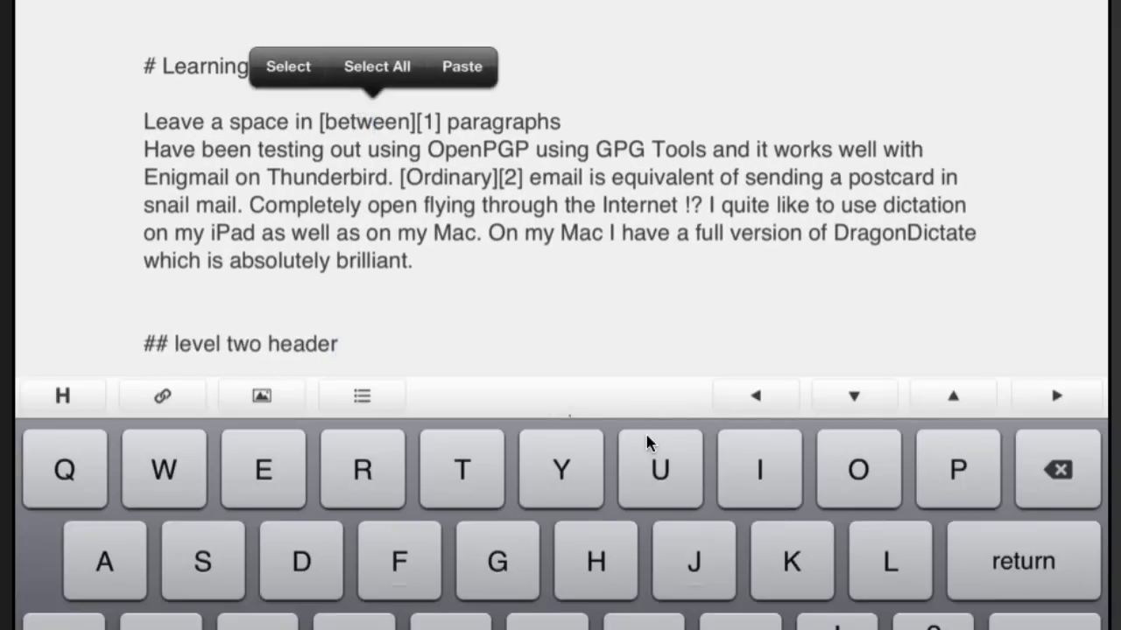
{"action": "left_click", "coordinate": [288, 67]}
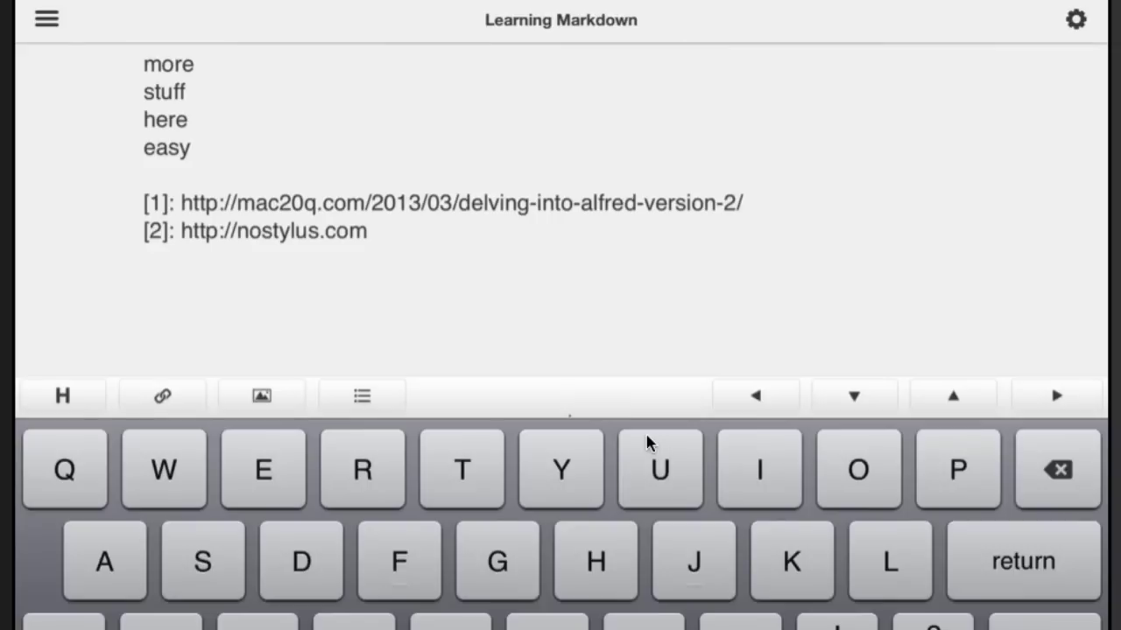
{"action": "scroll", "coordinate": [560, 210], "scroll_direction": "up", "scroll_amount": 4}
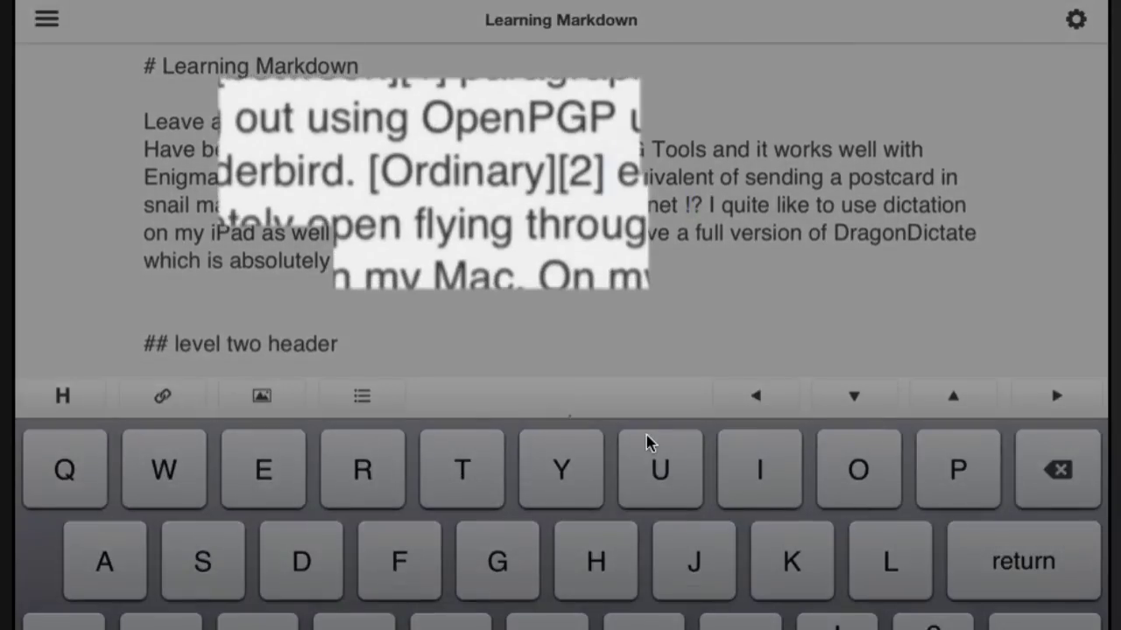
{"action": "scroll", "coordinate": [561, 210], "scroll_direction": "down", "scroll_amount": 4}
{"action": "scroll", "coordinate": [560, 210], "scroll_direction": "up", "scroll_amount": 3}
{"action": "scroll", "coordinate": [560, 210], "scroll_direction": "up", "scroll_amount": 1}
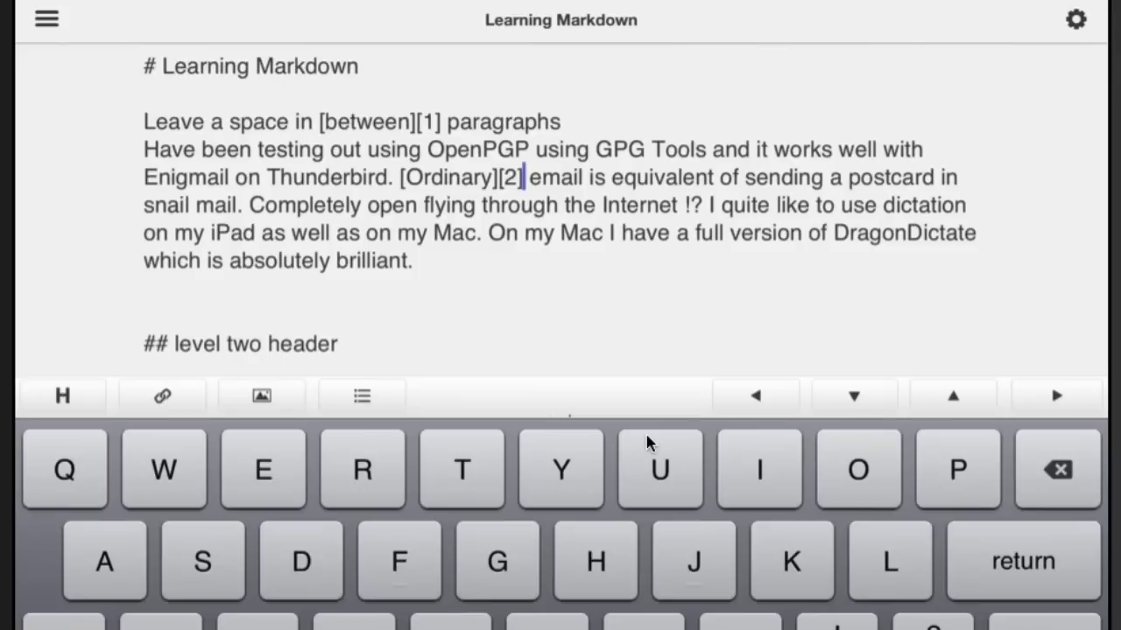
Wrap the words "GPG Tools" in the first paragraph in a pair of single asterisks.
{"action": "left_click", "coordinate": [628, 150]}
{"action": "left_click", "coordinate": [543, 94]}
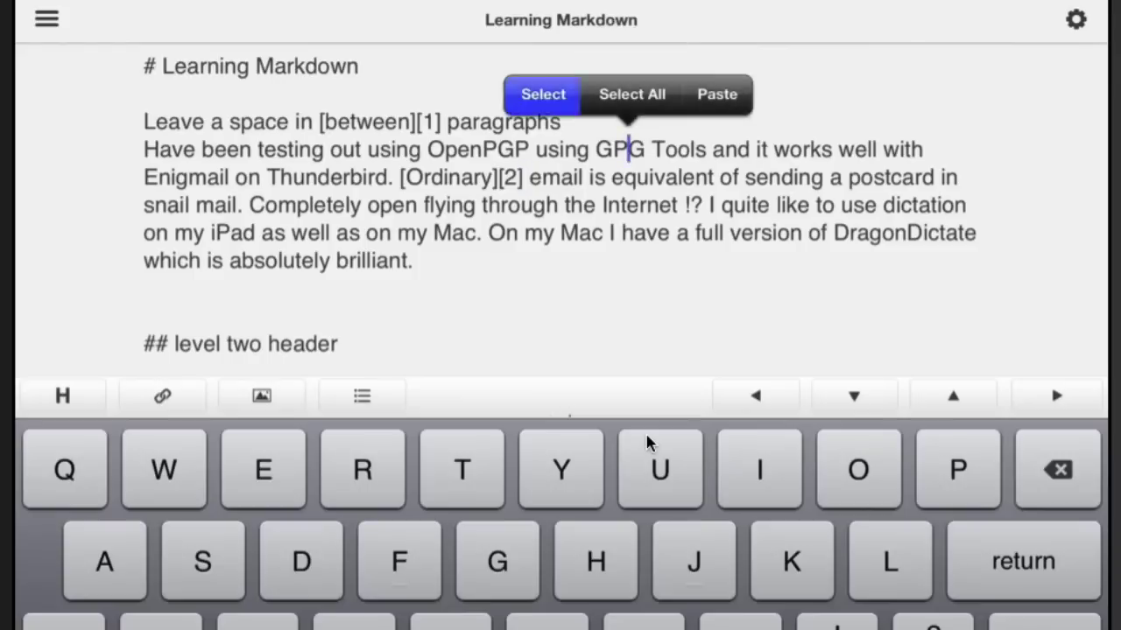
{"action": "left_click_drag", "start_coordinate": [650, 168], "coordinate": [706, 170]}
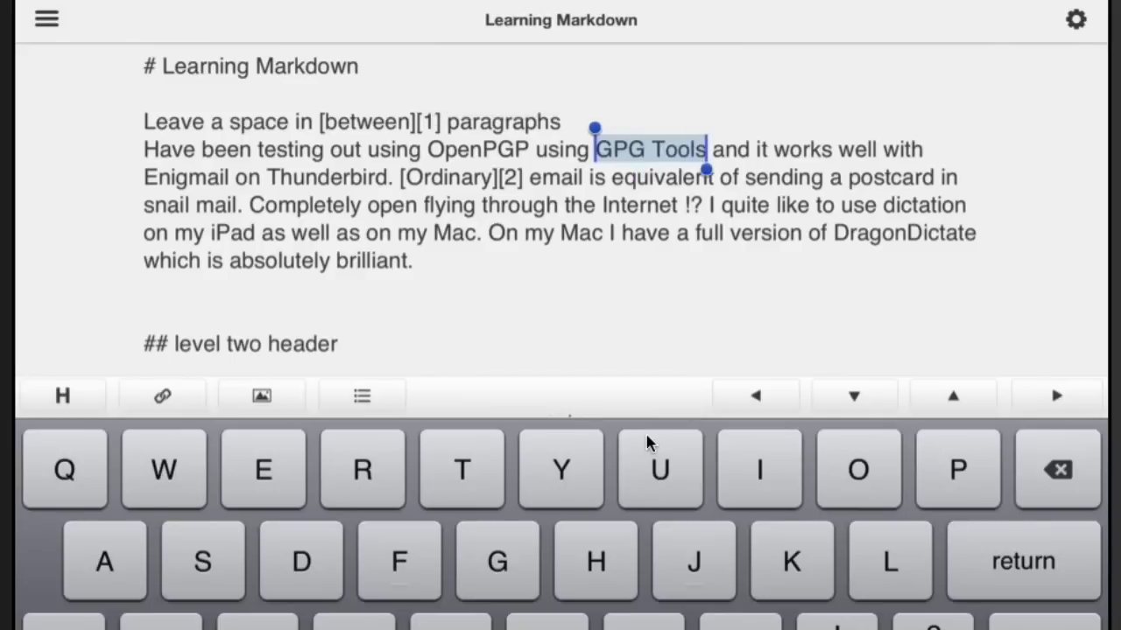
{"action": "left_click_drag", "start_coordinate": [351, 396], "coordinate": [595, 396]}
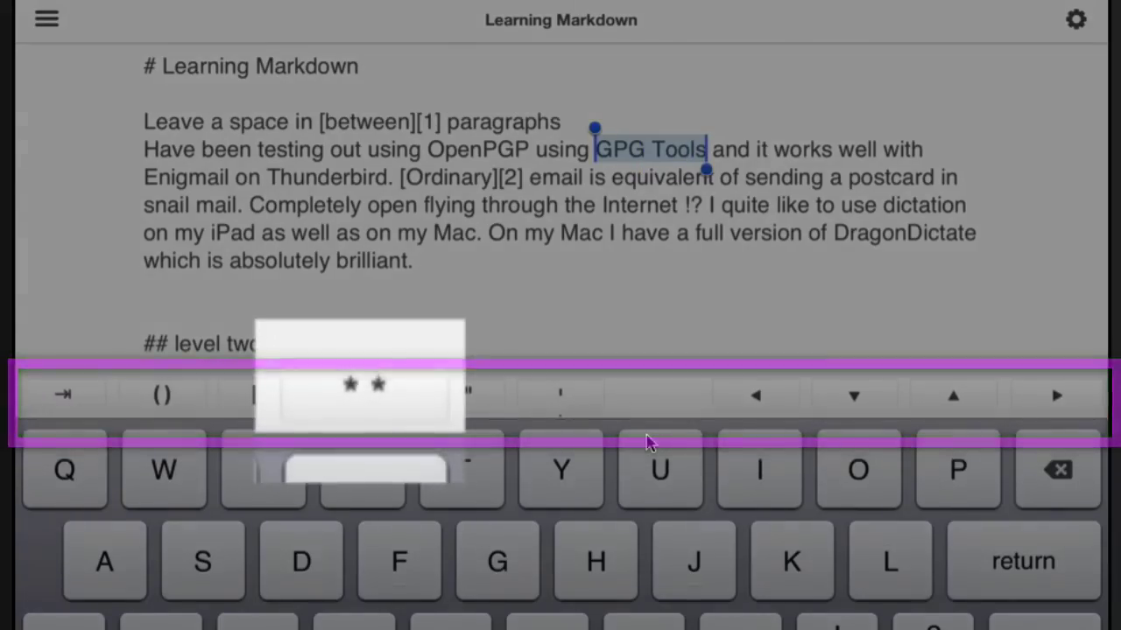
{"action": "left_click", "coordinate": [362, 394]}
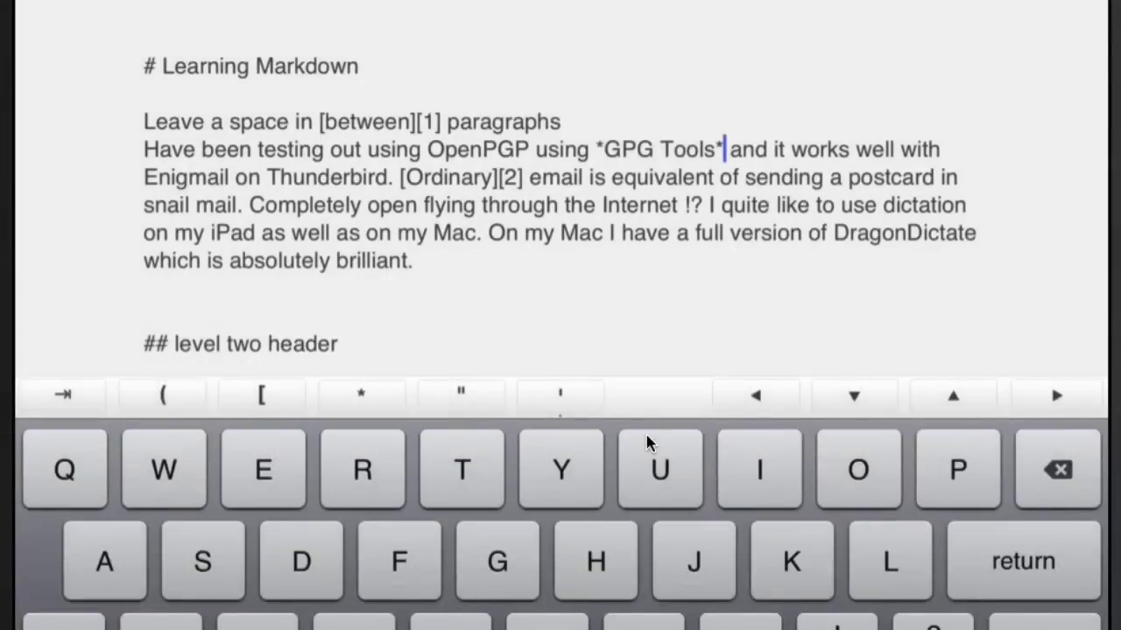
Add a second pair of asterisks around "GPG Tools" to format it as bold in Markdown.
{"action": "left_click", "coordinate": [636, 153]}
{"action": "left_click", "coordinate": [550, 93]}
{"action": "left_click_drag", "start_coordinate": [654, 168], "coordinate": [711, 168]}
{"action": "left_click", "coordinate": [362, 394]}
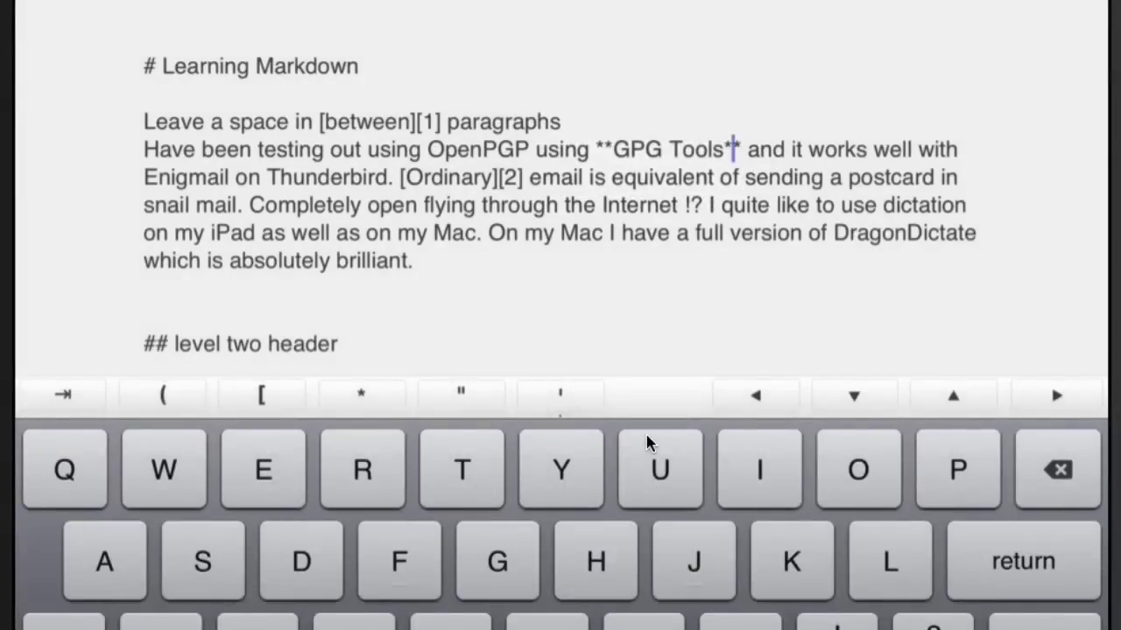
Italicise the word "Internet" in the paragraph by wrapping it in single asterisks.
{"action": "left_click", "coordinate": [648, 206]}
{"action": "left_click", "coordinate": [562, 149]}
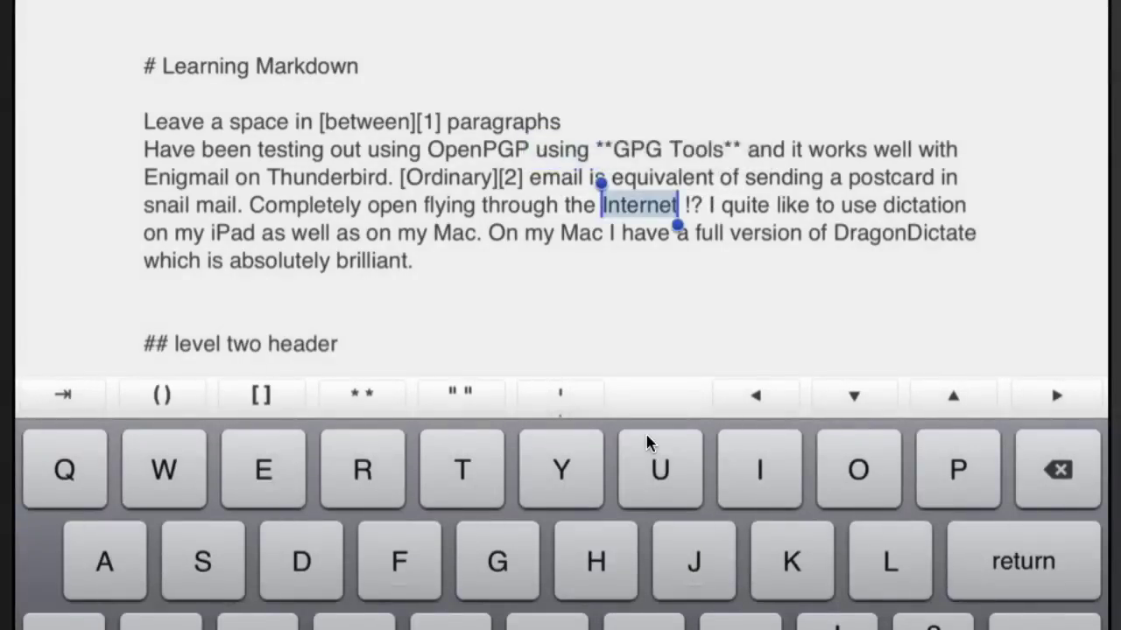
{"action": "left_click", "coordinate": [362, 395]}
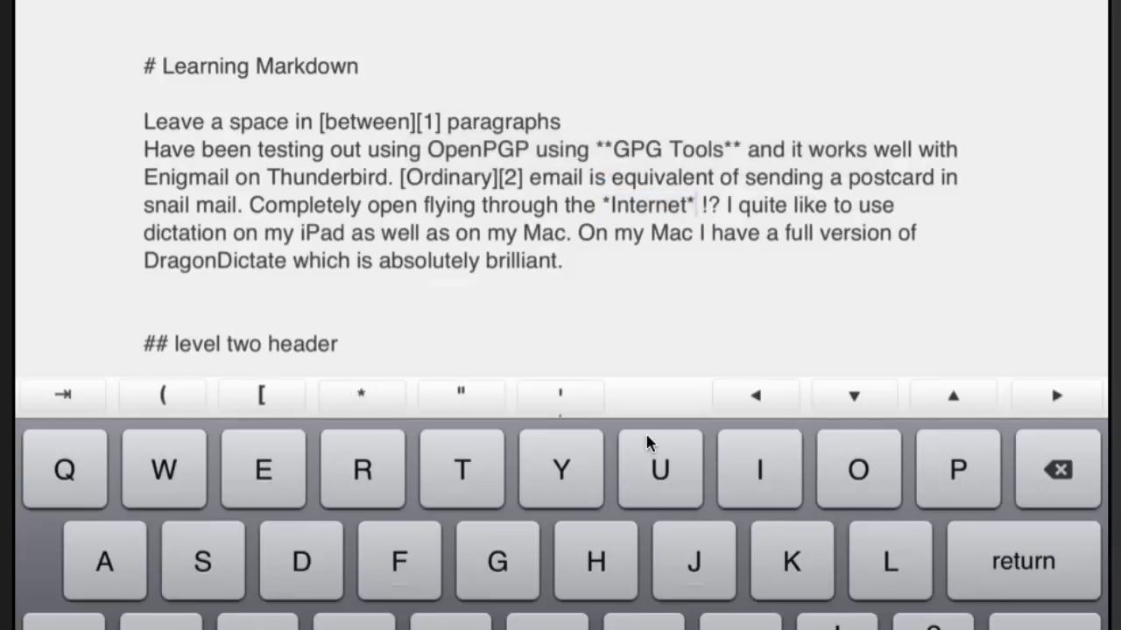
Hide the on-screen keyboard, check the document's headings, links and emphasis in the Markdown preview, and close the preview.
{"action": "left_click", "coordinate": [1057, 628]}
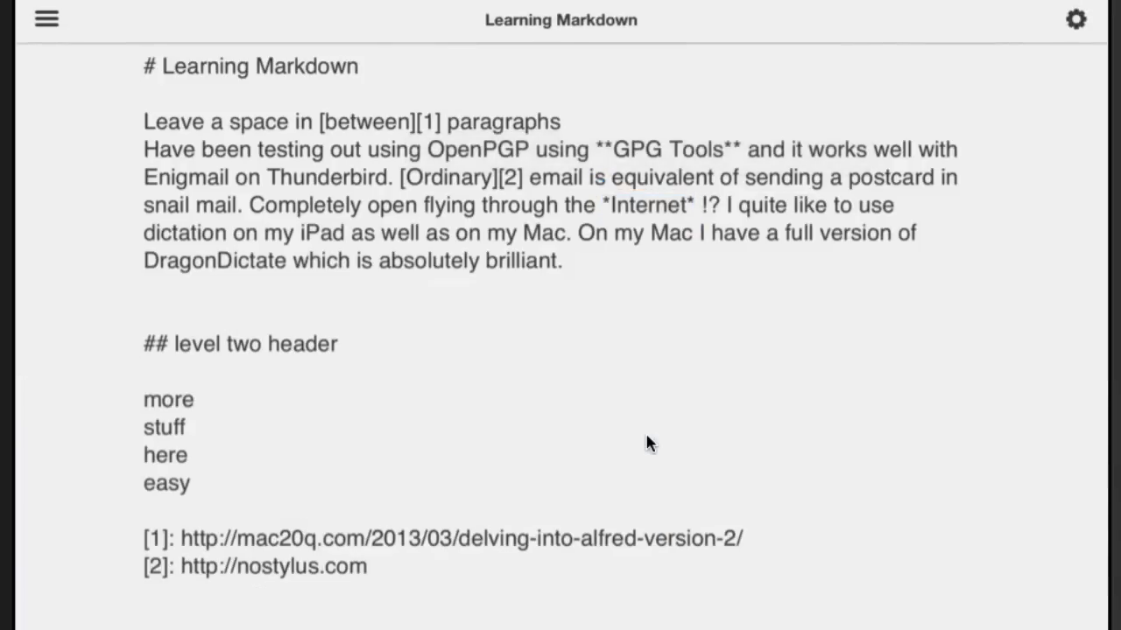
{"action": "left_click", "coordinate": [1076, 19]}
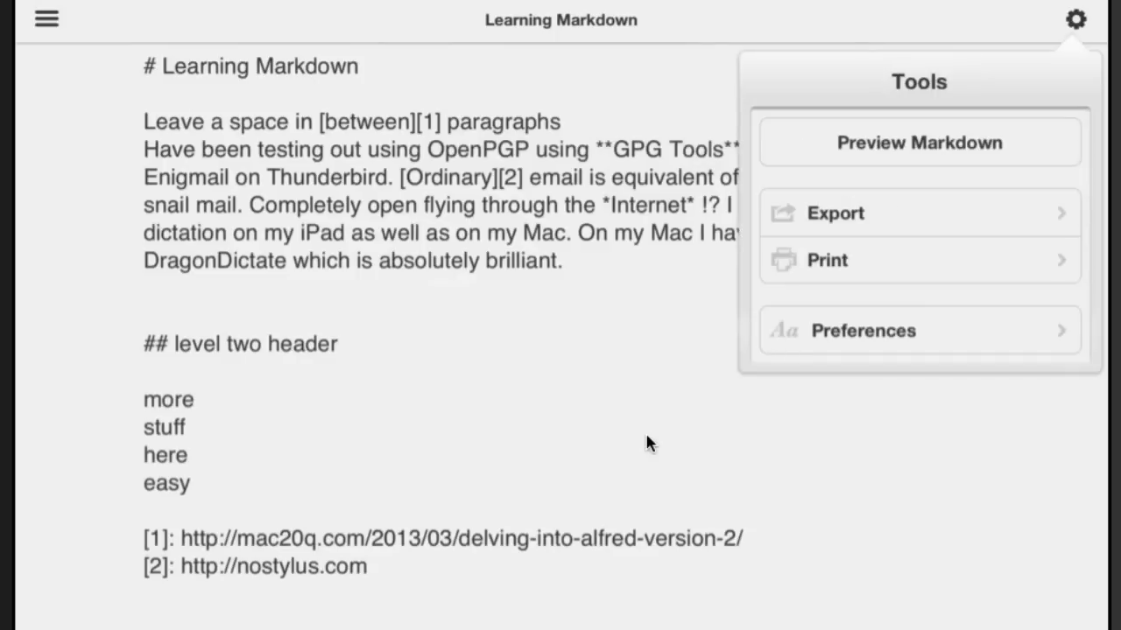
{"action": "left_click", "coordinate": [919, 143]}
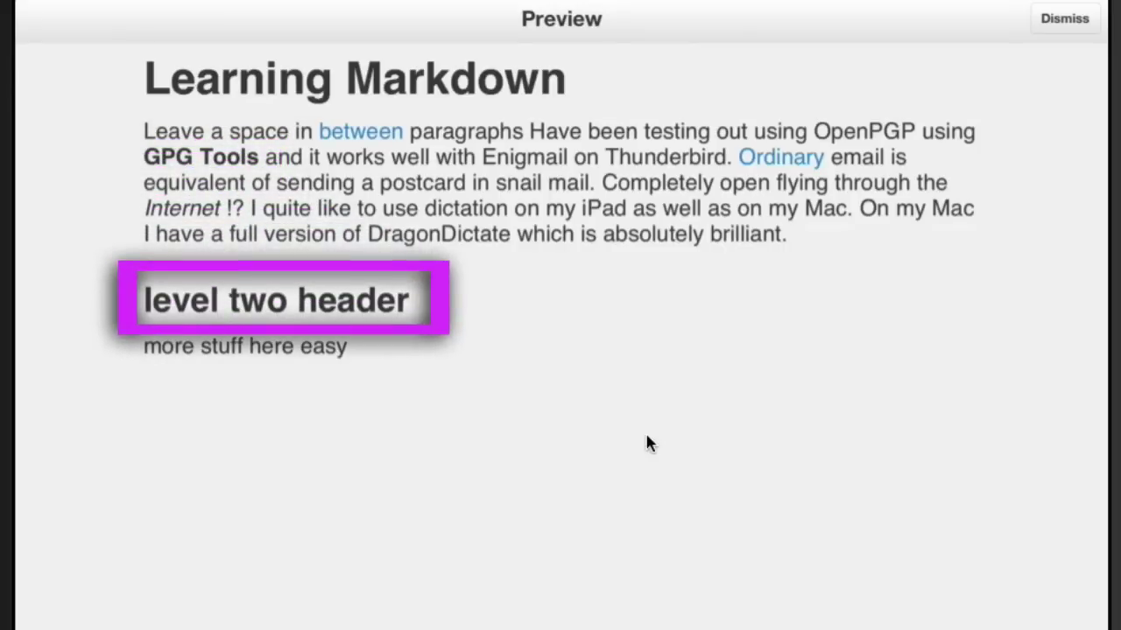
{"action": "key", "text": "Escape"}
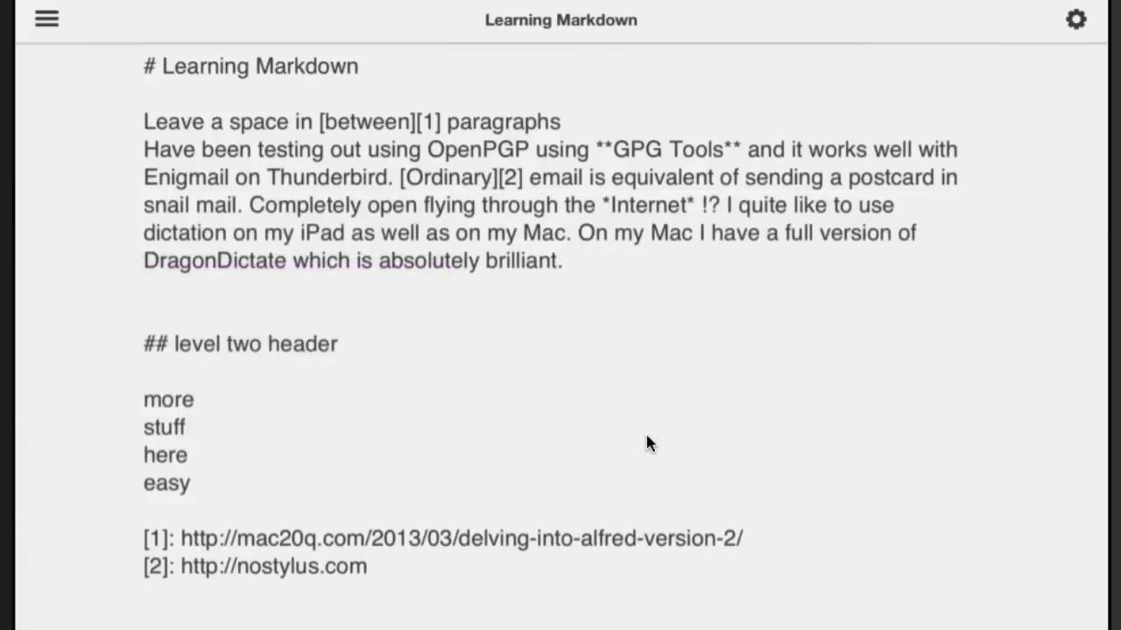
Open the share options of the YouTube video "How to add videos to iPad" and expand the list of sharing services.
{"action": "left_click", "coordinate": [163, 340]}
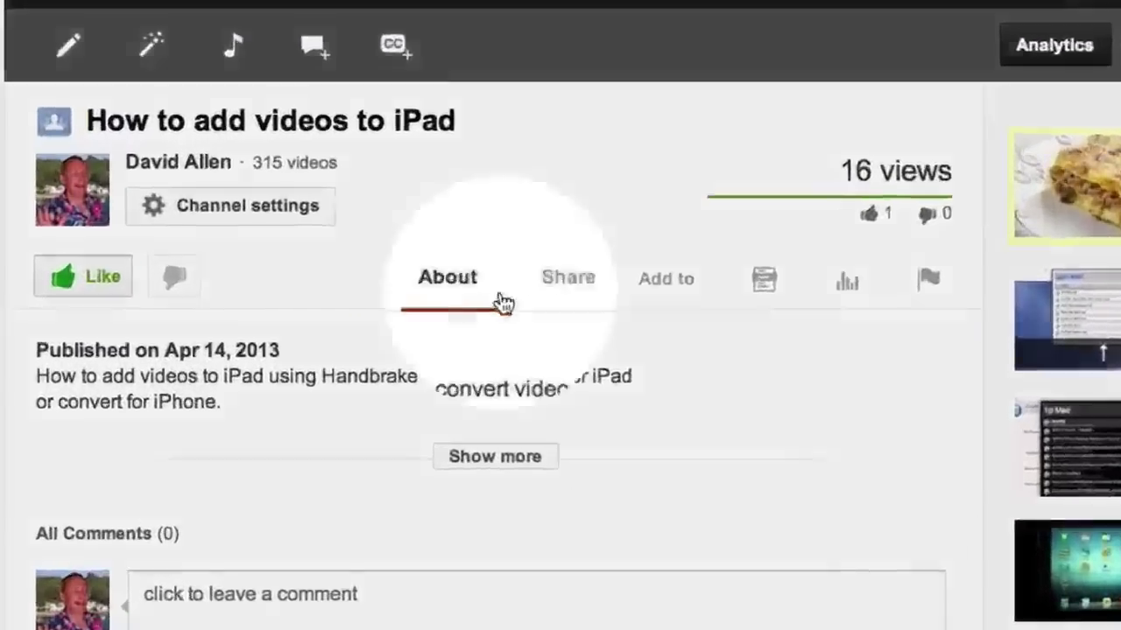
{"action": "left_click", "coordinate": [377, 419]}
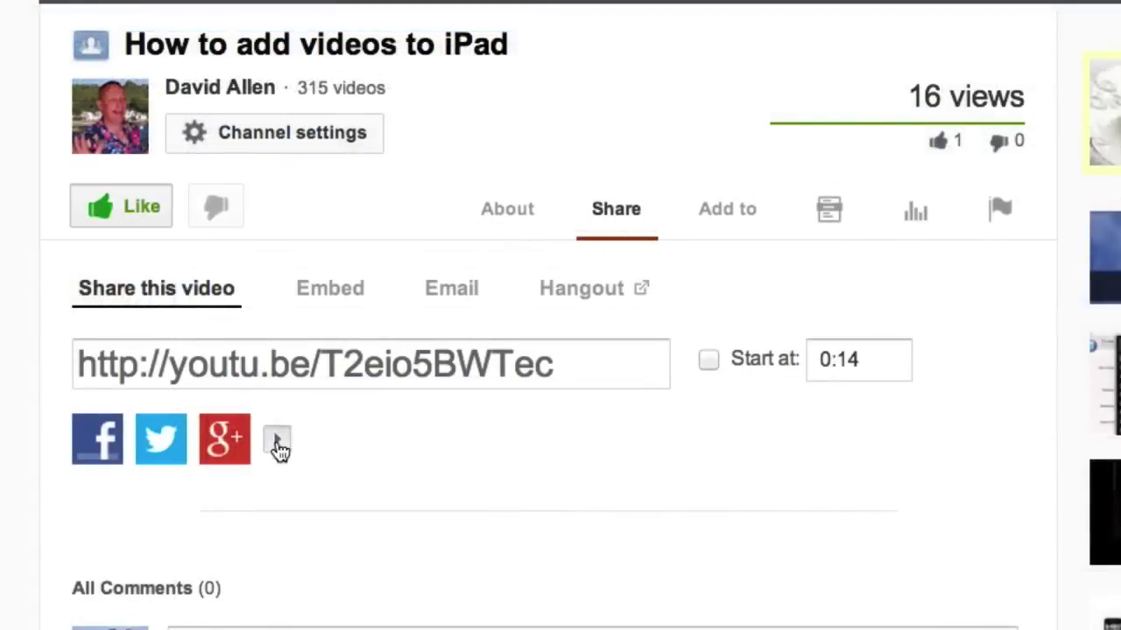
{"action": "left_click", "coordinate": [278, 443]}
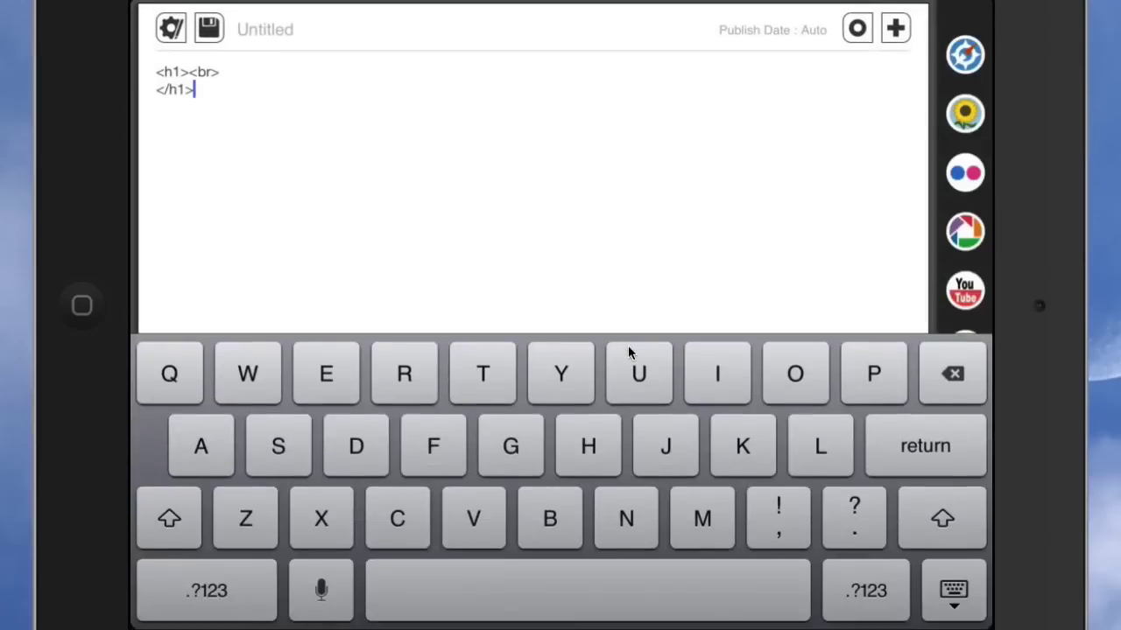
Replace the leftover h1 tags in the untitled blog post's HTML with the article's copied HTML and return to the formatted view.
{"action": "key", "text": "BackSpace"}
{"action": "key", "text": "BackSpace"}
{"action": "key", "text": "BackSpace"}
{"action": "key", "text": "BackSpace"}
{"action": "key", "text": "BackSpace"}
{"action": "key", "text": "BackSpace"}
{"action": "key", "text": "BackSpace"}
{"action": "key", "text": "BackSpace"}
{"action": "key", "text": "BackSpace"}
{"action": "key", "text": "BackSpace"}
{"action": "key", "text": "BackSpace"}
{"action": "key", "text": "BackSpace"}
{"action": "key", "text": "BackSpace"}
{"action": "key", "text": "BackSpace"}
{"action": "key", "text": "ctrl+v"}
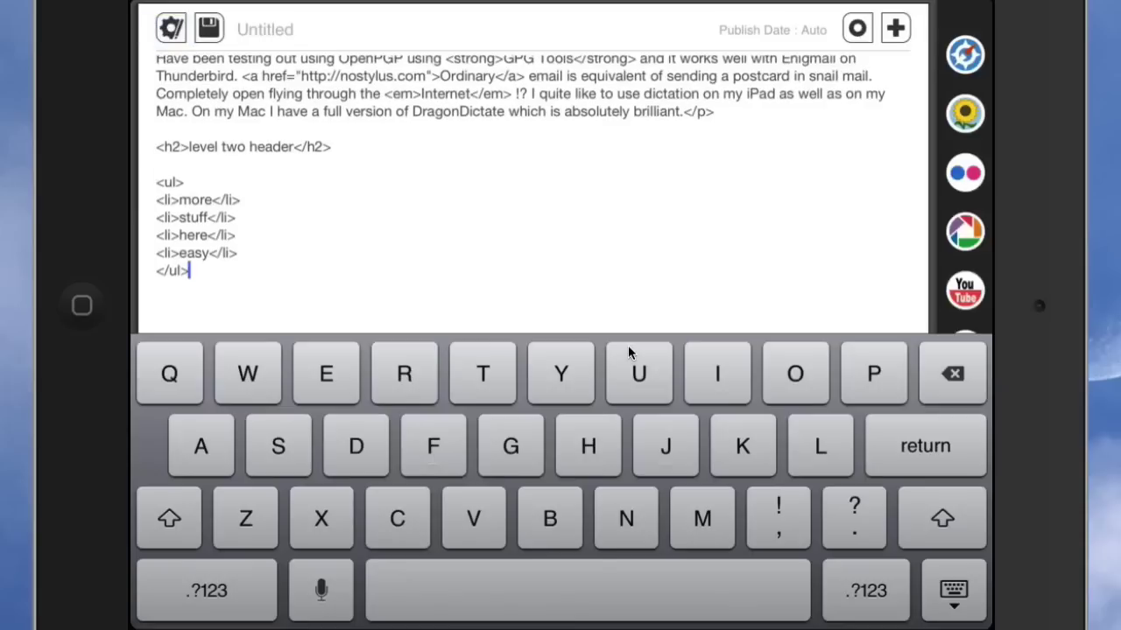
{"action": "key", "text": "Escape"}
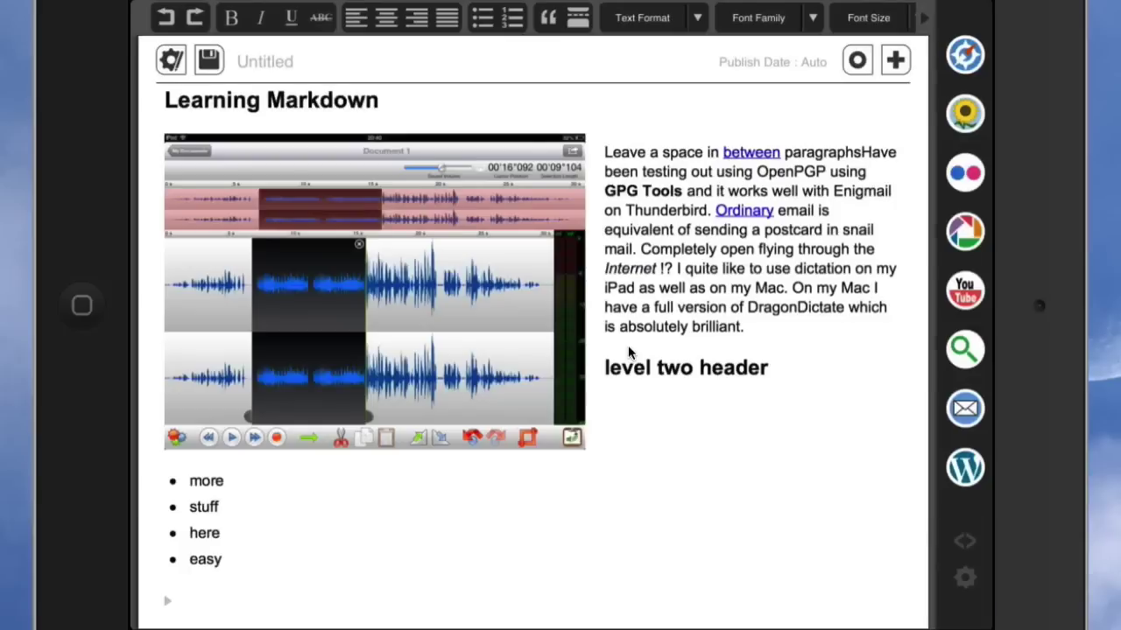
Open the "Learning Markdown" document from iCloud in Byword on the Mac, preview it, and return to the Markdown text.
{"action": "key", "text": "alt+space"}
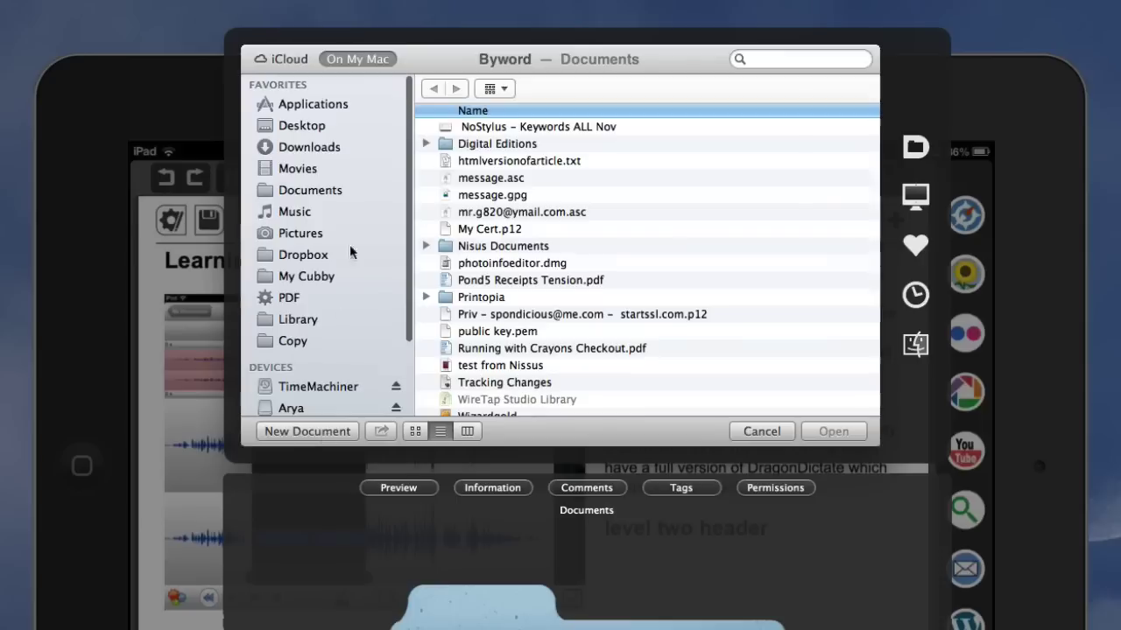
{"action": "left_click", "coordinate": [286, 56]}
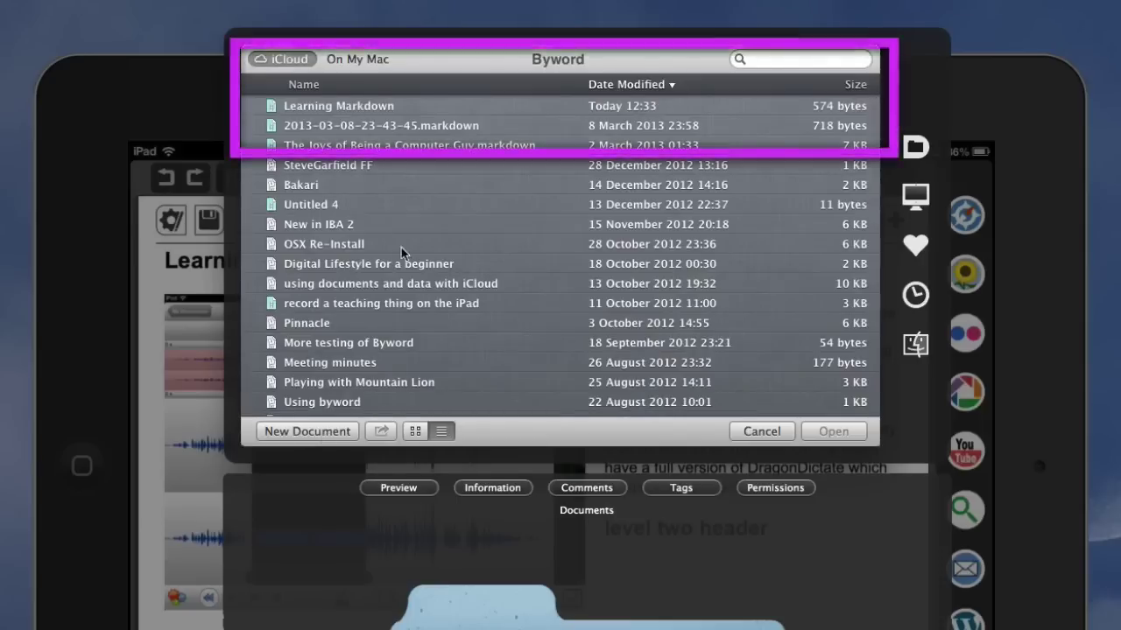
{"action": "double_click", "coordinate": [333, 107]}
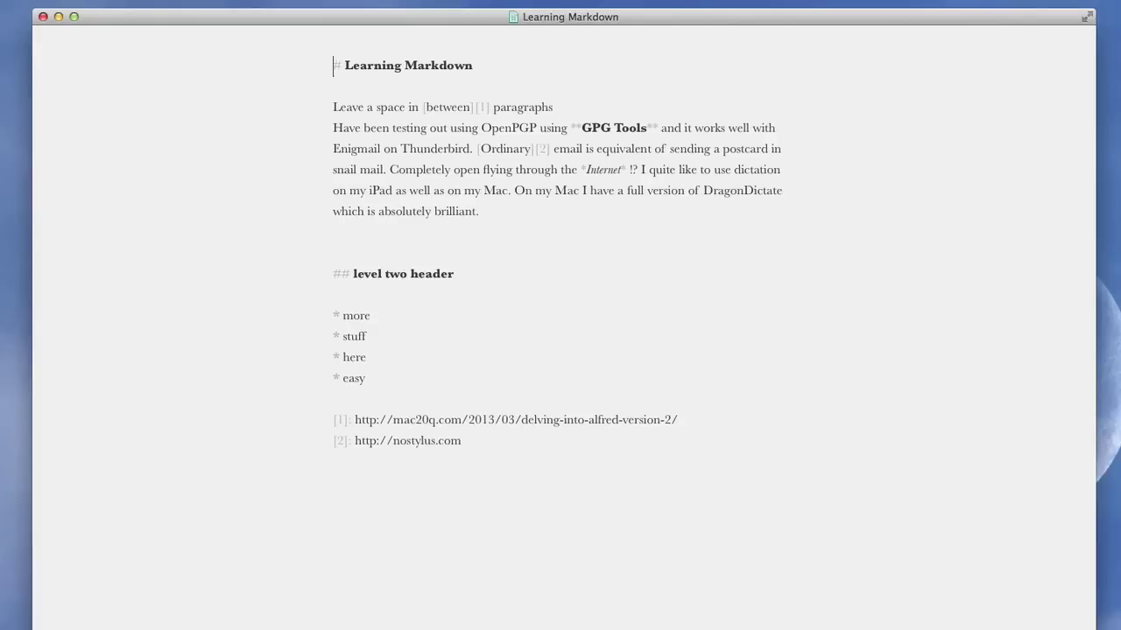
{"action": "key", "text": "super+alt+p"}
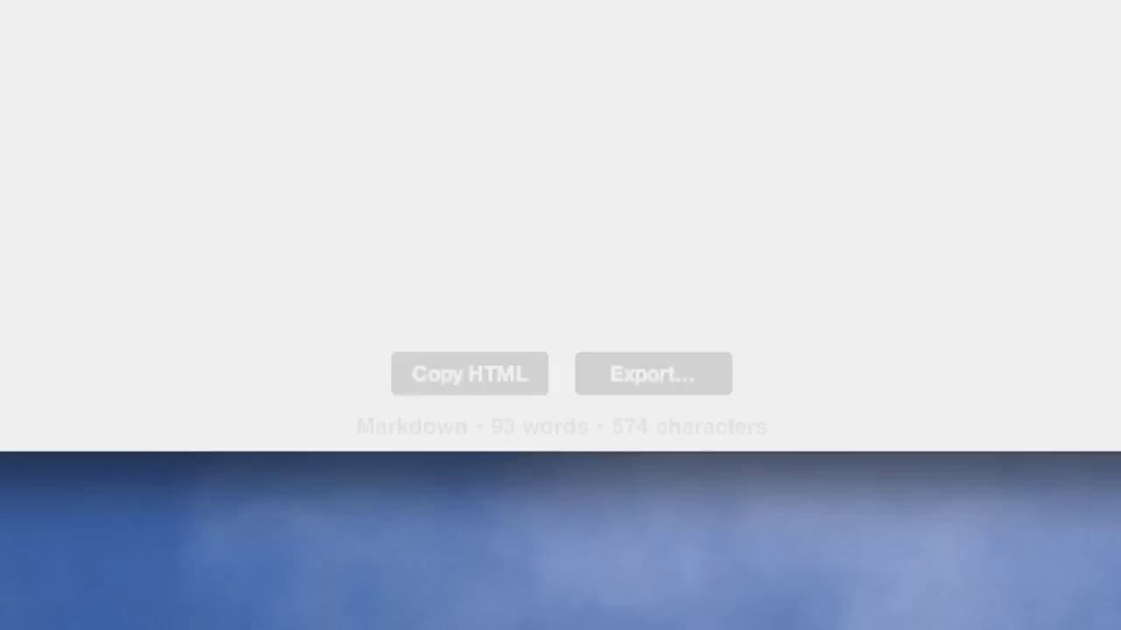
{"action": "key", "text": "Escape"}
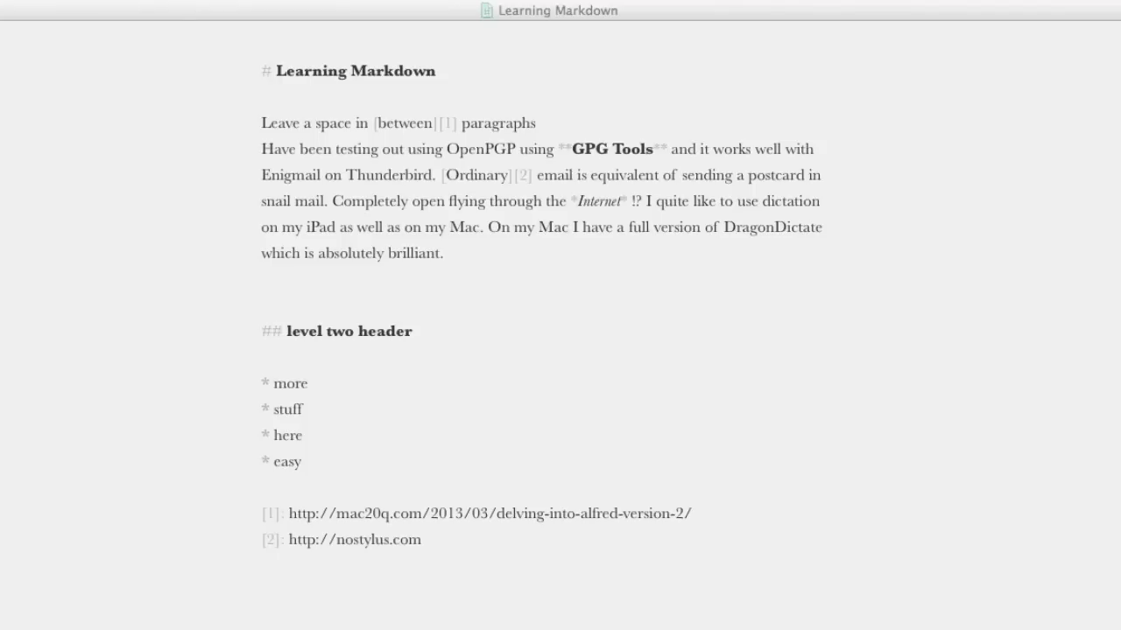
Switch to MarsEdit and create a new post for the Tech Tickles blog.
{"action": "key", "text": "super+Tab"}
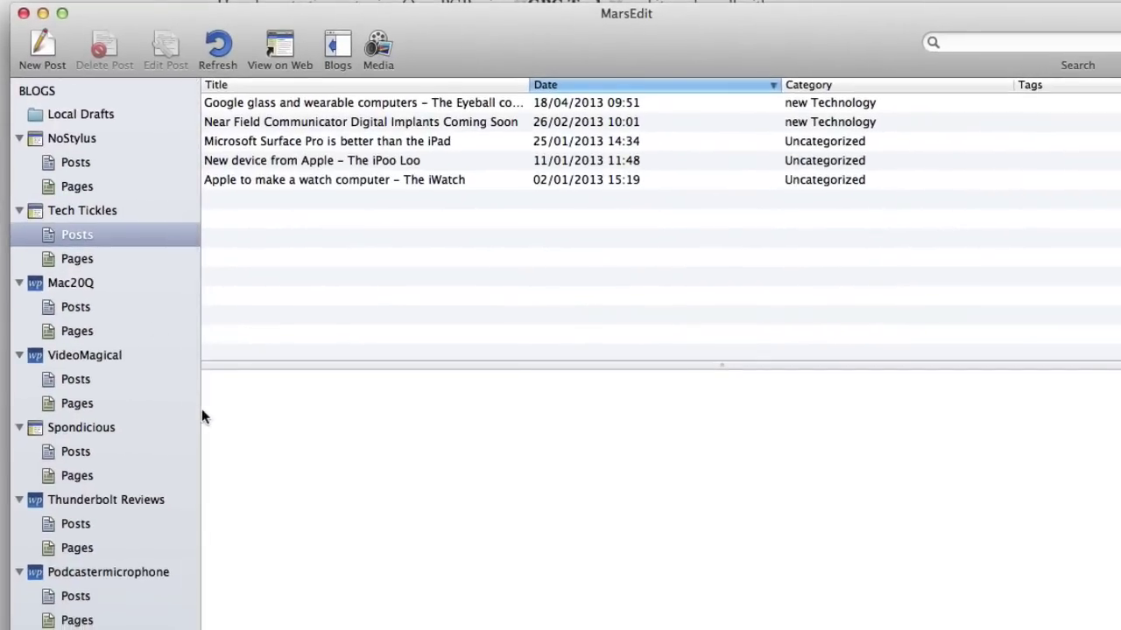
{"action": "left_click", "coordinate": [33, 30]}
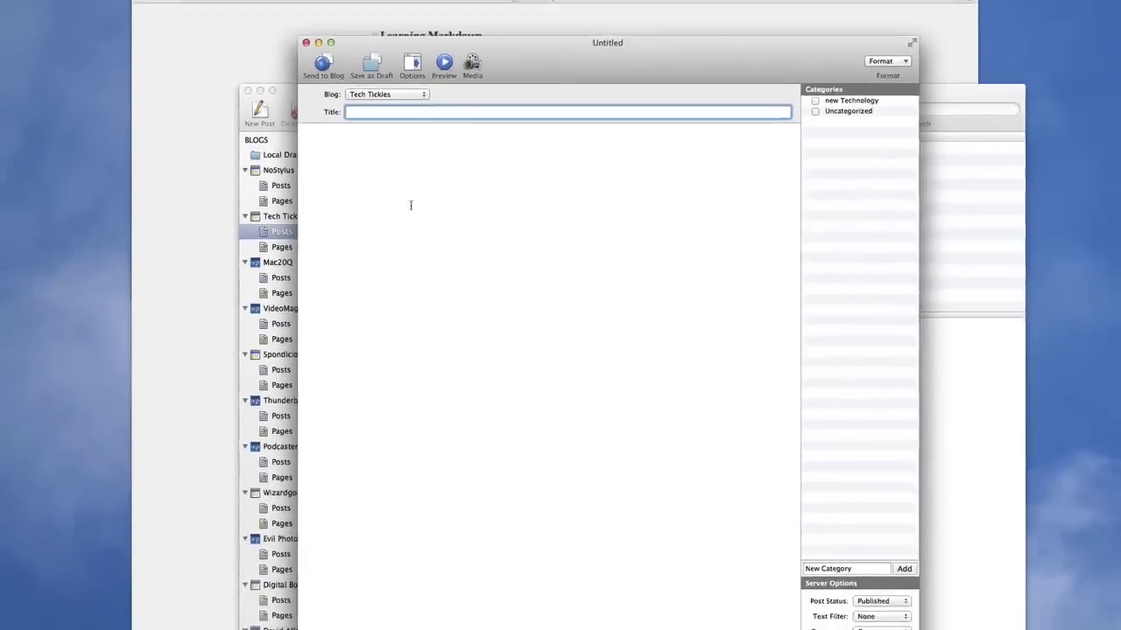